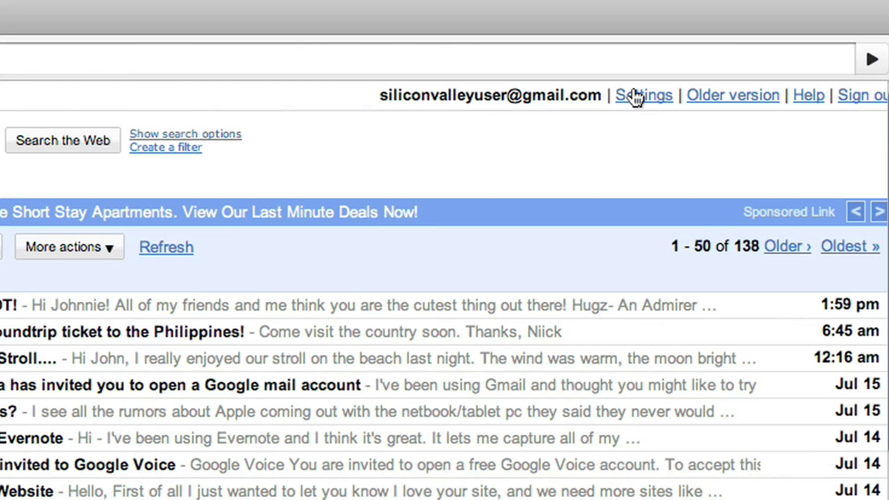
Open Gmail's general settings page with the Settings link in the inbox
left_click(634, 95)
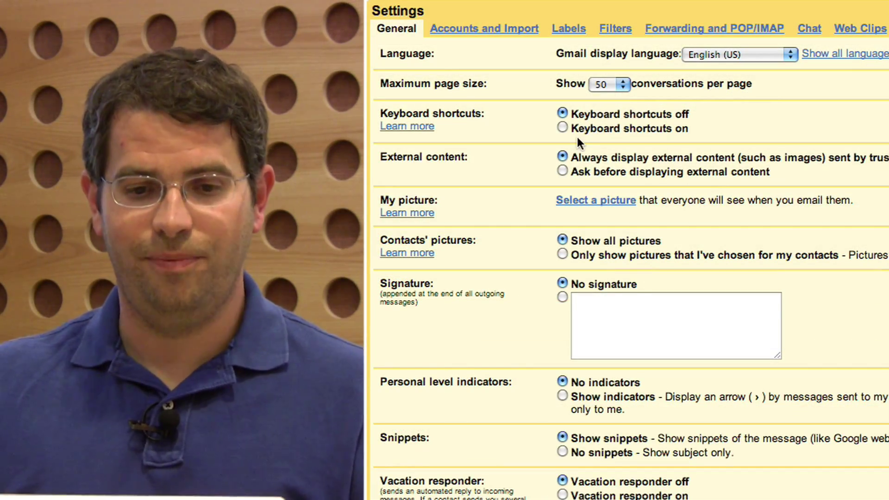
Set Maximum page size to 25 conversations and switch keyboard shortcuts on
left_click(619, 87)
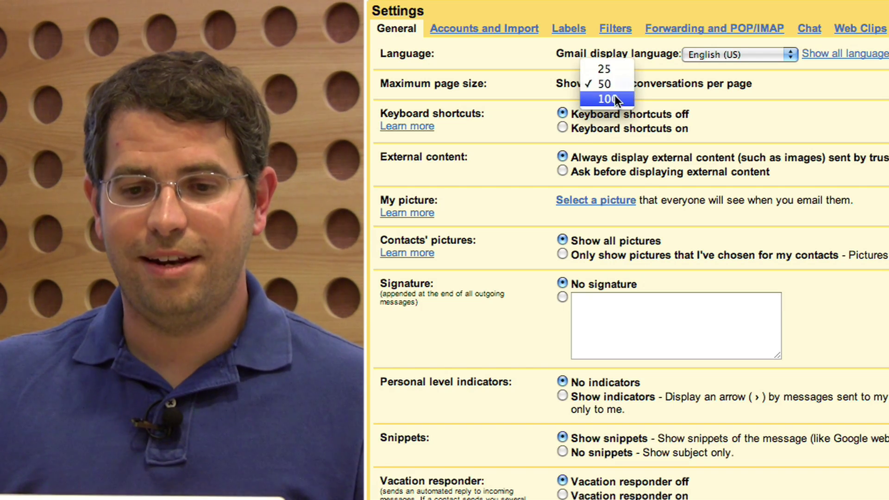
left_click(618, 66)
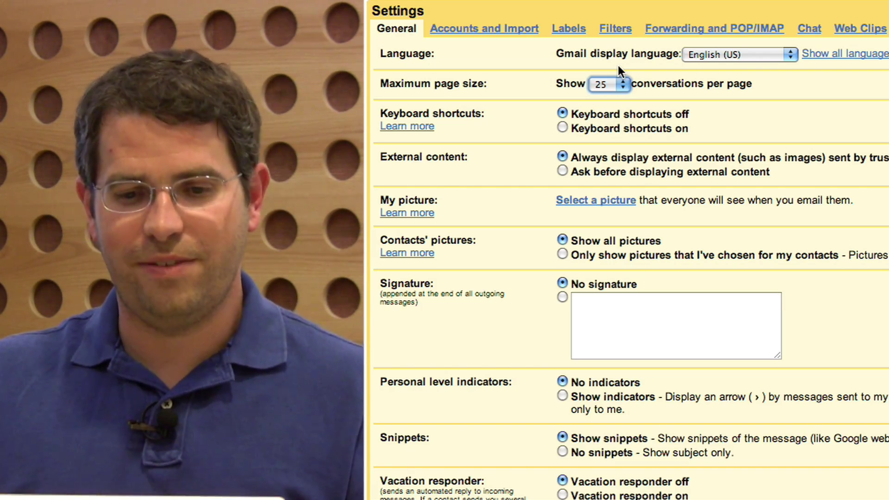
left_click(562, 128)
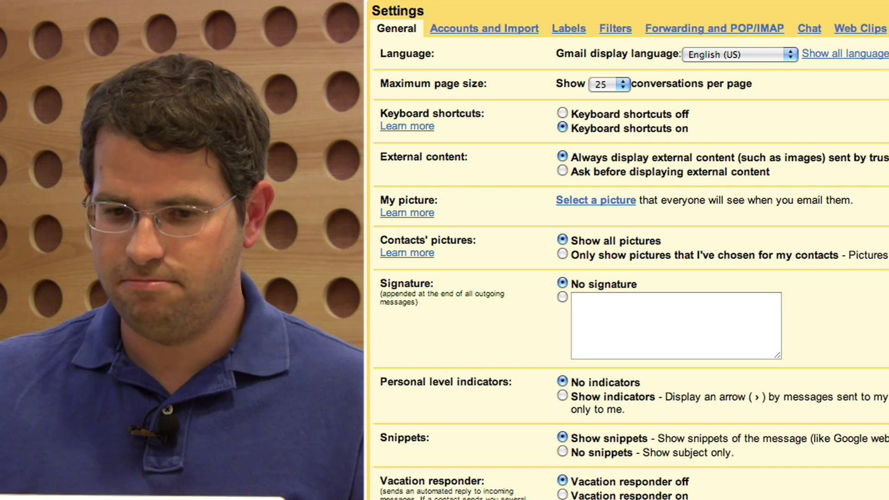
scroll(625, 250, "down", 3)
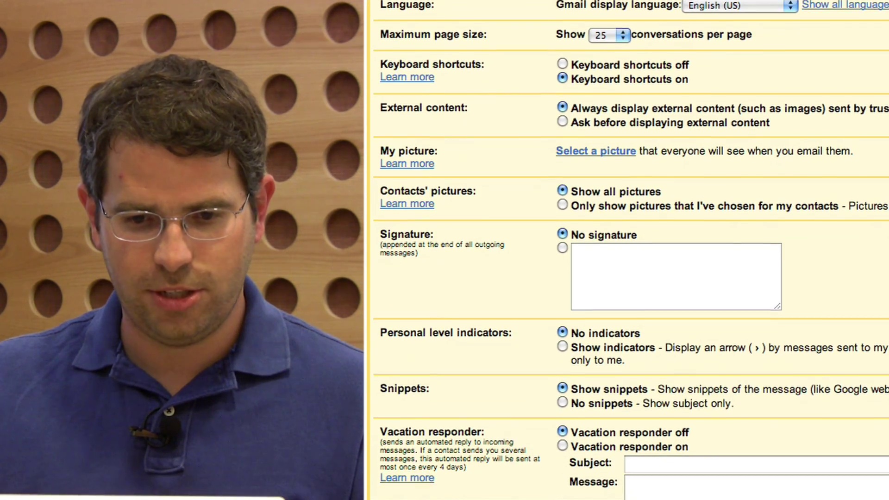
scroll(625, 250, "down", 3)
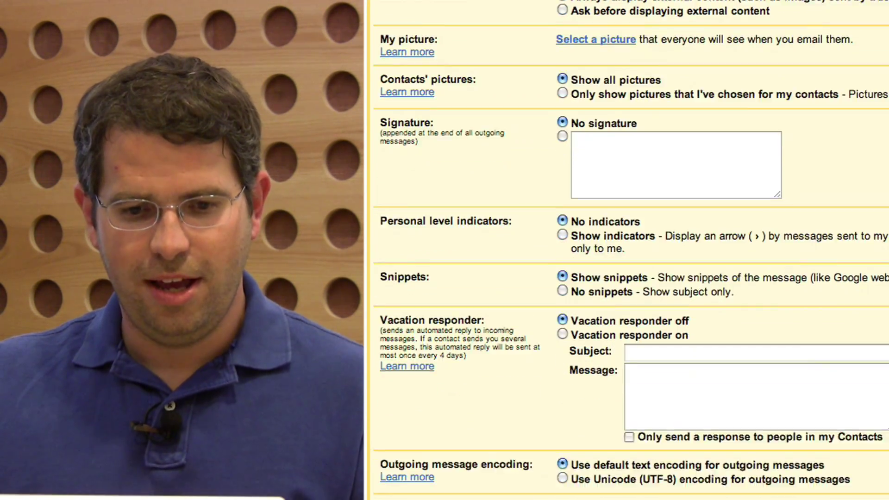
scroll(625, 250, "down", 3)
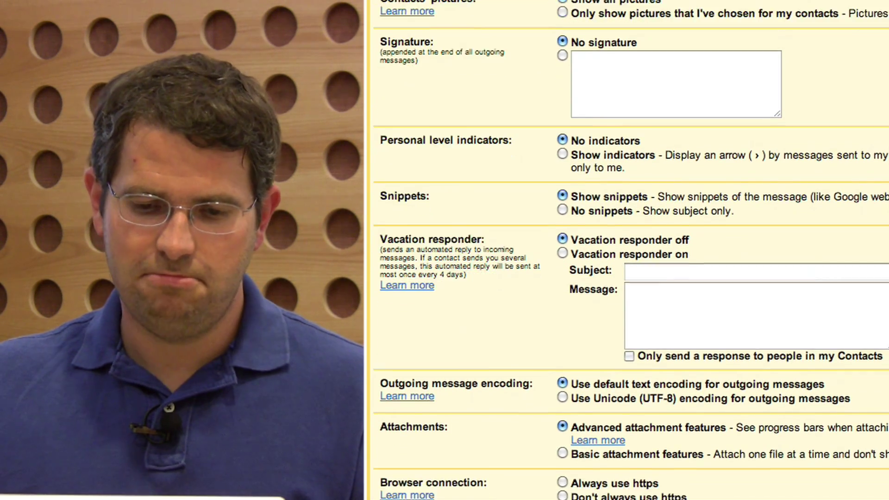
scroll(626, 250, "down", 1)
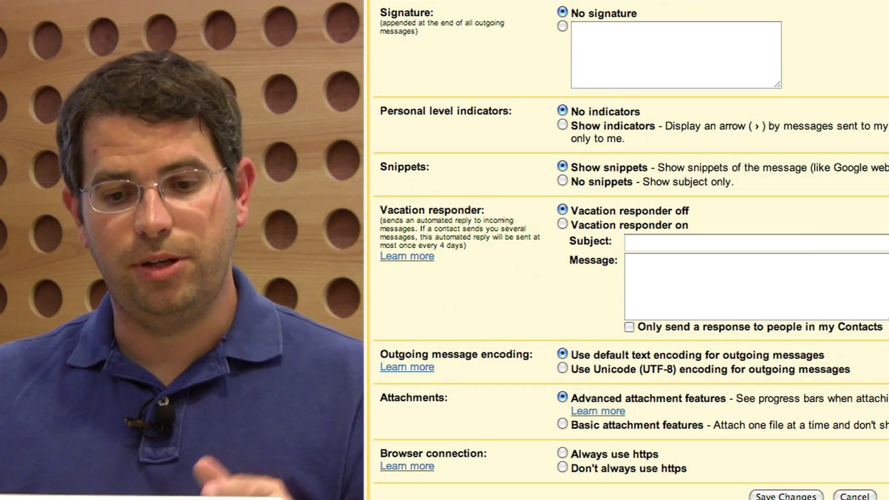
scroll(626, 250, "down", 2)
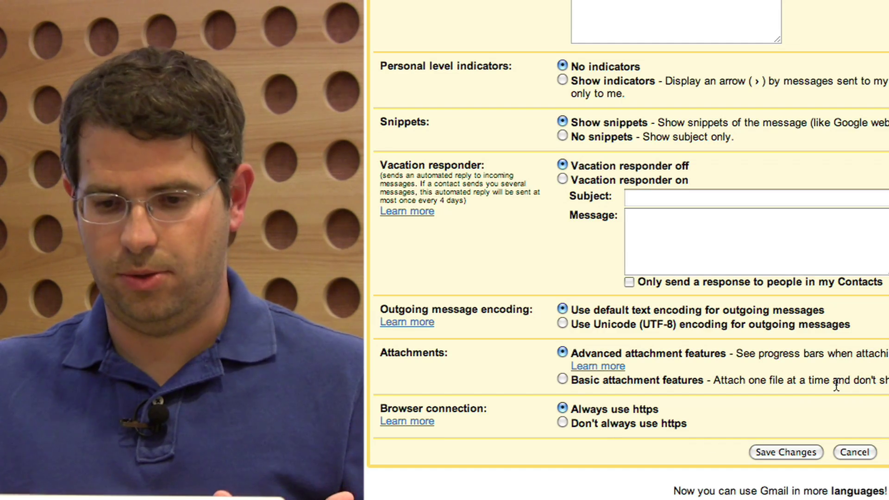
Save the changed general settings with Save Changes
left_click(785, 452)
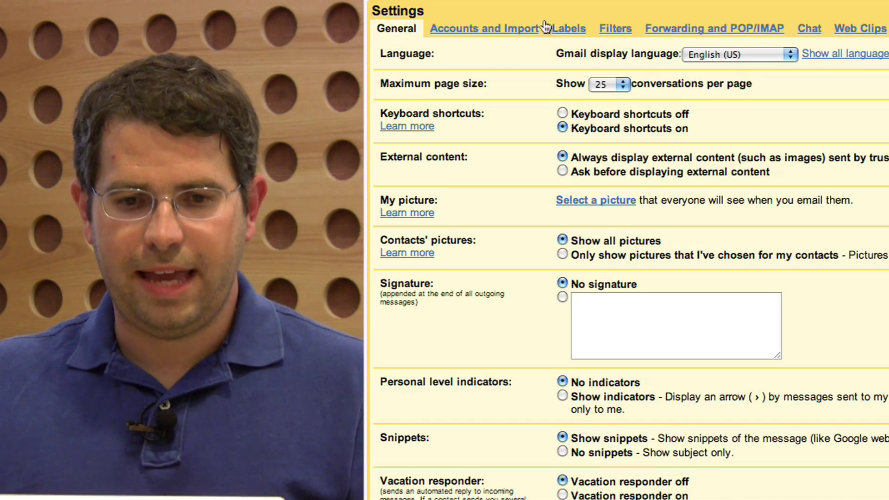
Review the Accounts and Import tab, then the Labels tab
left_click(515, 29)
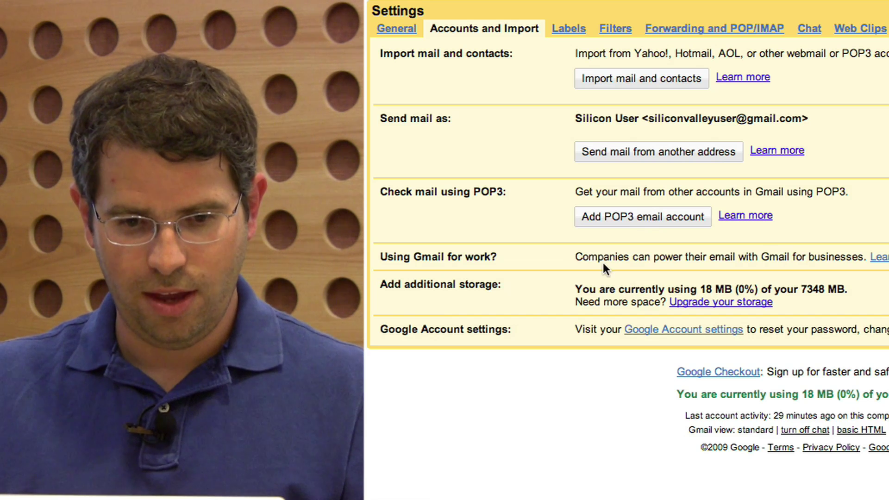
left_click(571, 29)
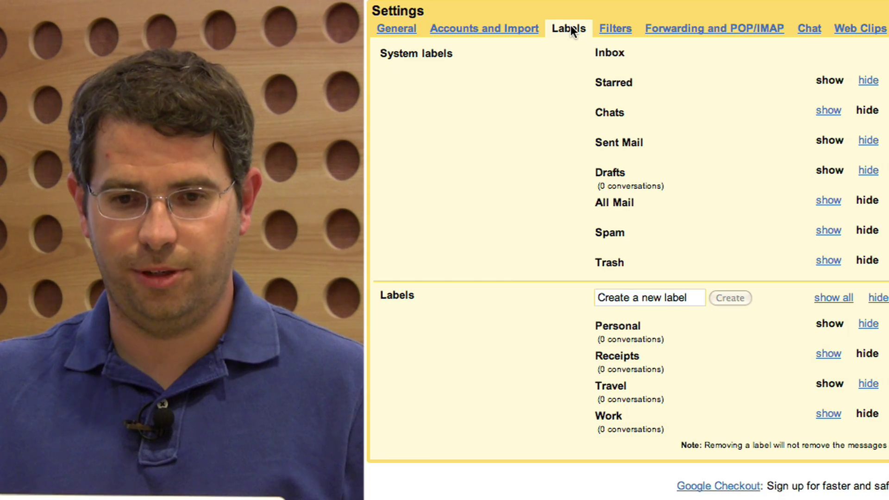
Review the empty Filters tab, then the Forwarding and POP/IMAP tab
left_click(616, 28)
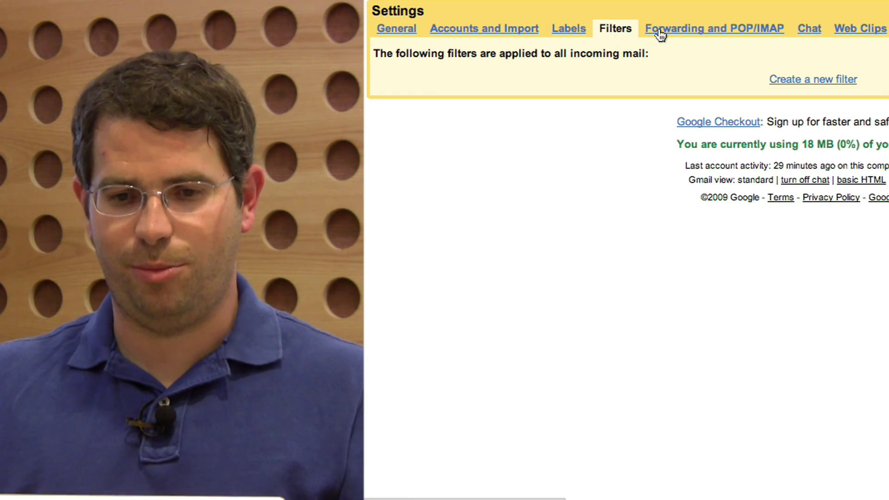
left_click(660, 31)
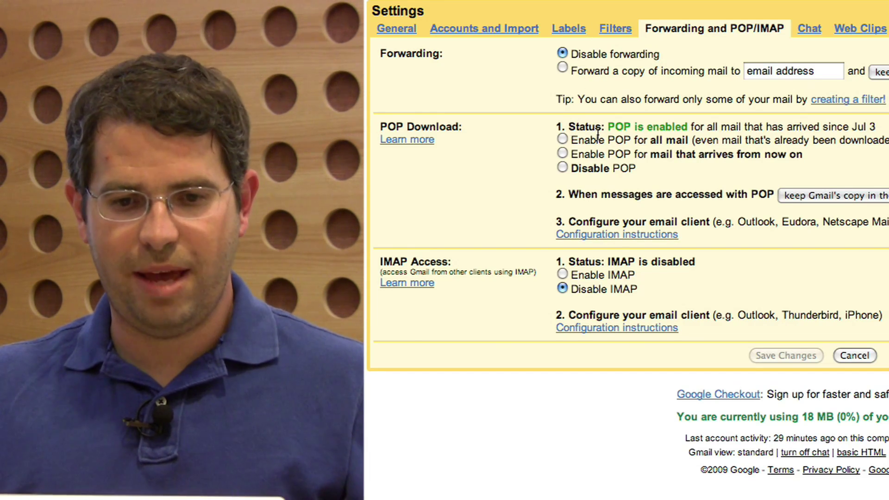
Enable IMAP, then allow chat only with explicitly approved contacts
left_click(561, 274)
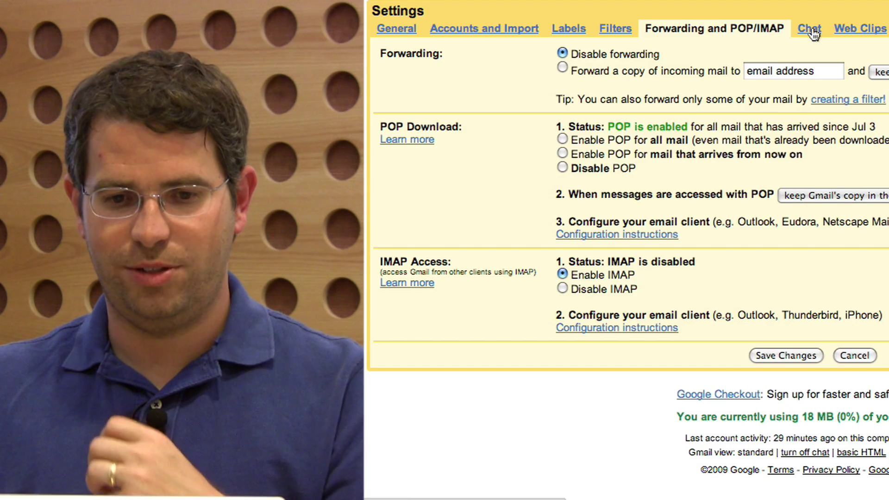
left_click(810, 29)
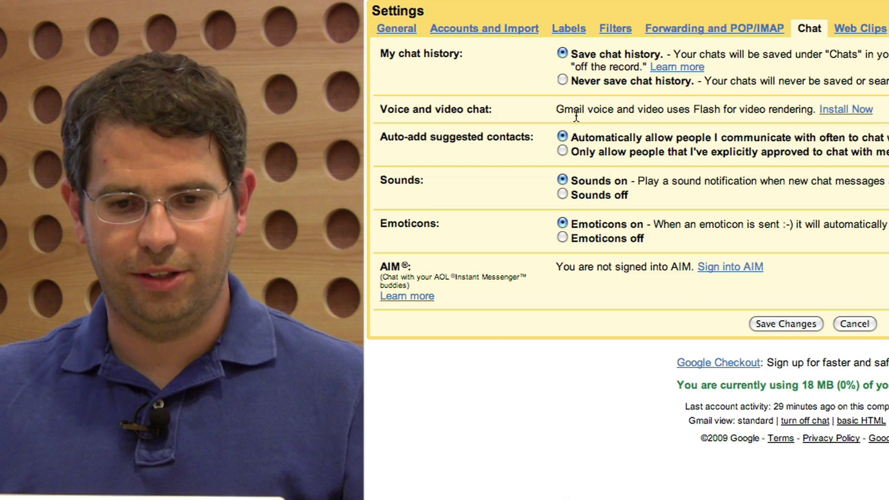
left_click(563, 152)
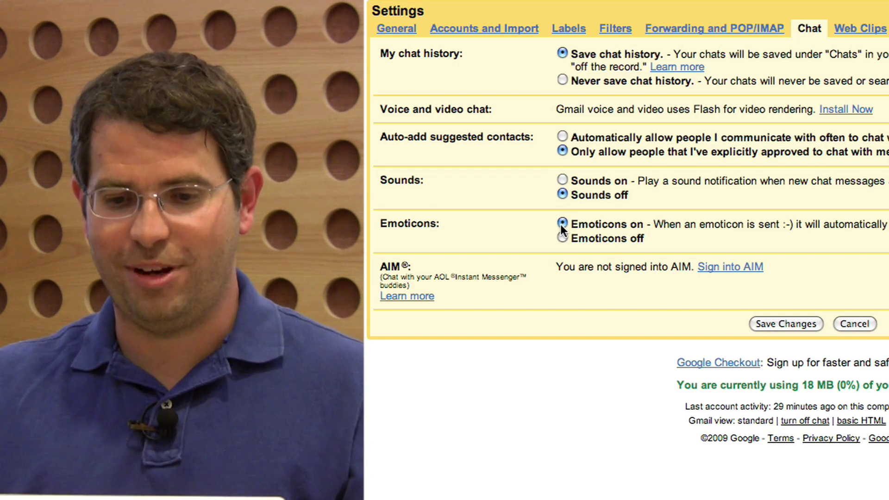
Open the Web Clips settings tab
left_click(862, 29)
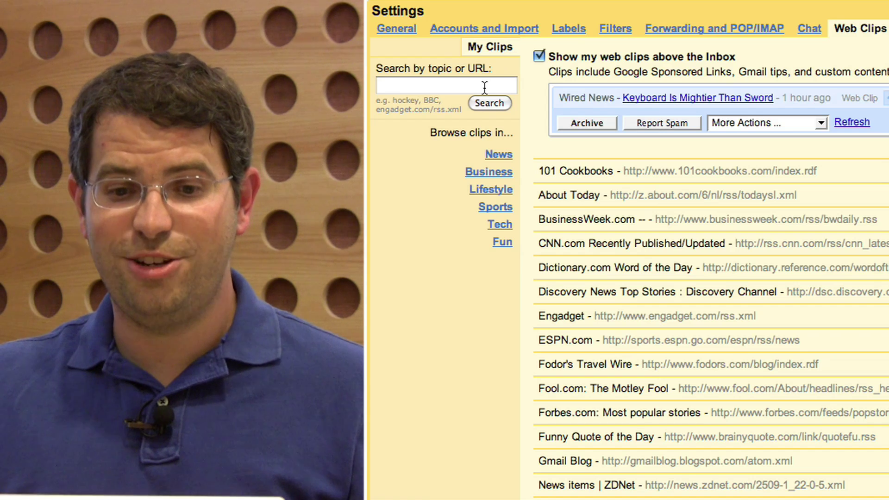
Uncheck 'Show my web clips above the Inbox'
left_click(539, 56)
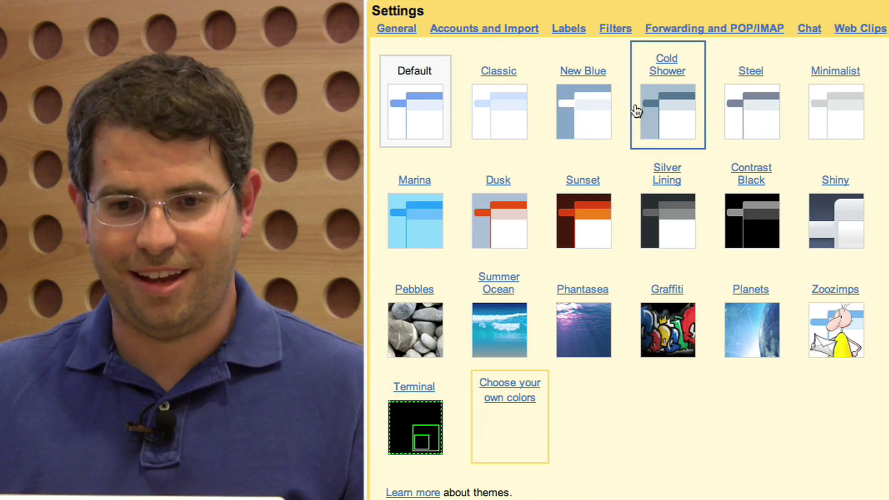
Preview the Steel theme, then apply the Minimalist theme and return to the inbox
left_click(733, 106)
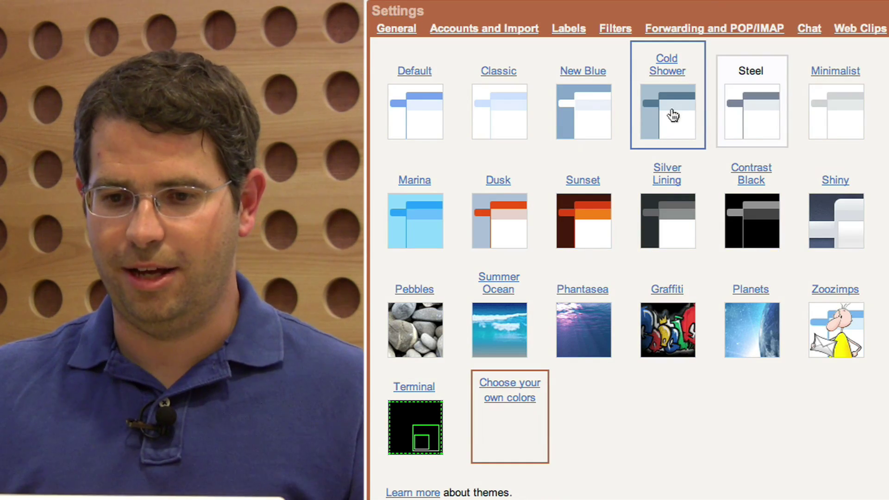
left_click(834, 123)
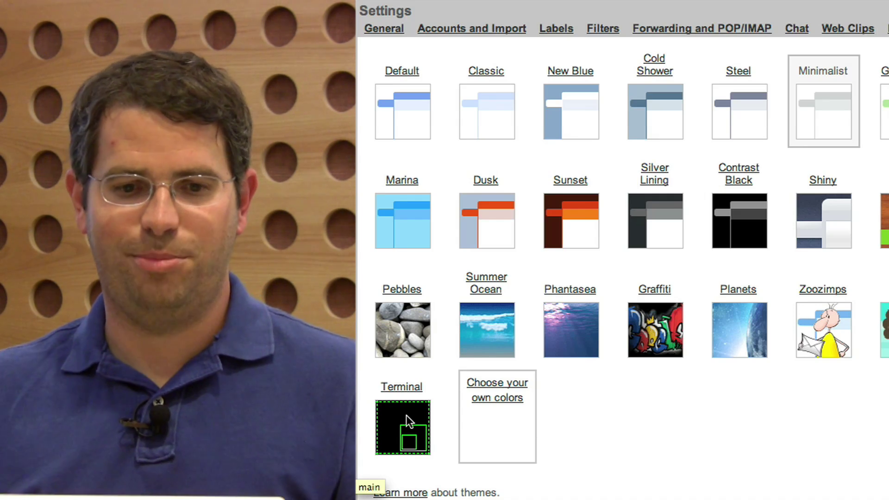
left_click(406, 414)
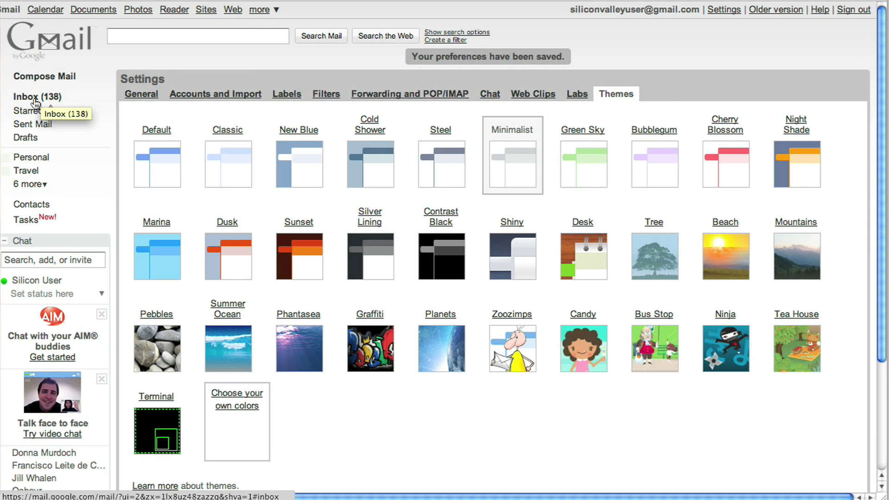
left_click(36, 99)
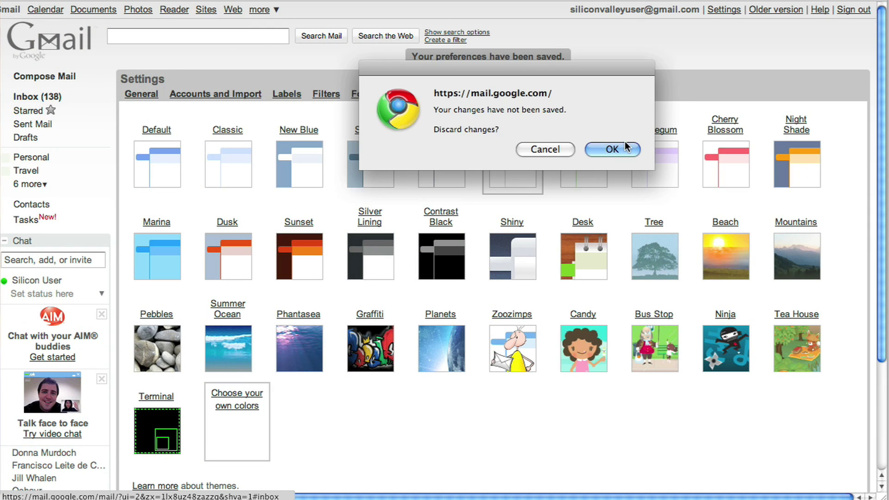
Confirm discarding unsaved changes and show the keyboard shortcuts help with '?'
left_click(613, 149)
key("question")
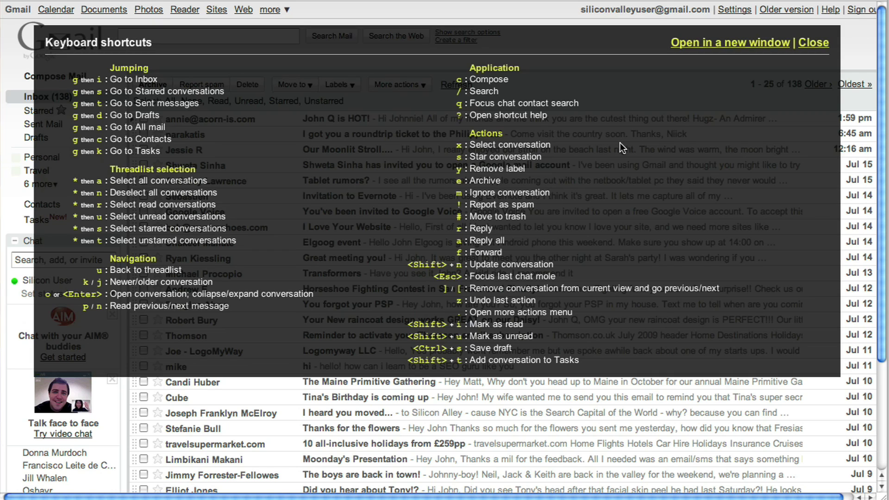